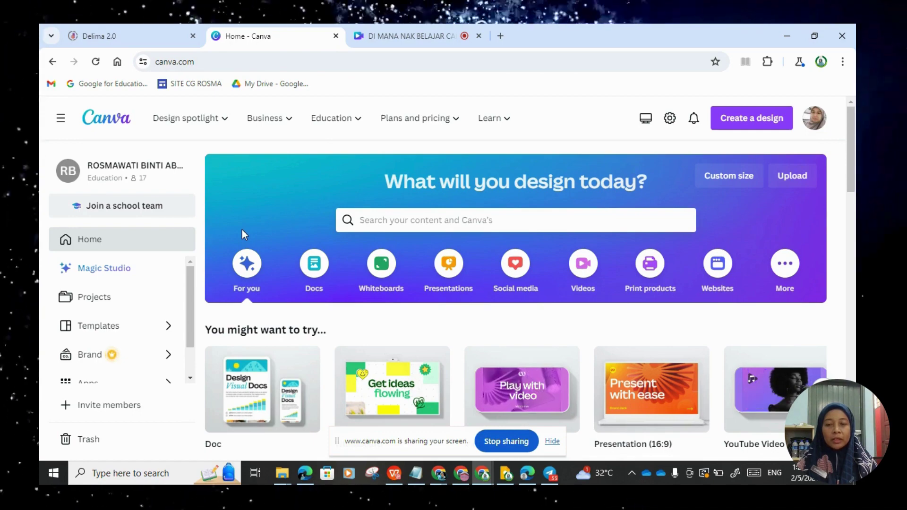
Open the Magic Studio page and look through its AI tools, from Magic Design and Magic Write to the marketplace apps and Canva Shield.
{"action": "scroll", "coordinate": [242, 229], "scroll_direction": "down", "scroll_amount": 2}
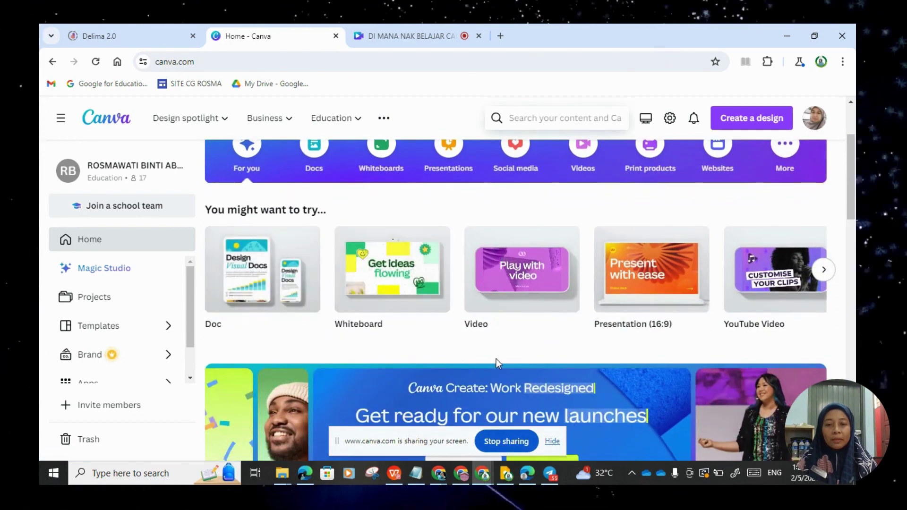
{"action": "scroll", "coordinate": [494, 358], "scroll_direction": "up", "scroll_amount": 2}
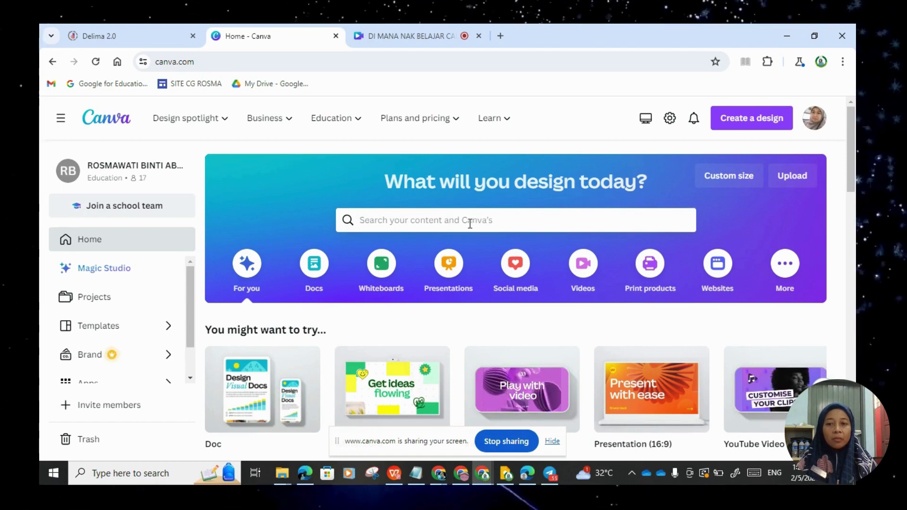
{"action": "left_click", "coordinate": [115, 270]}
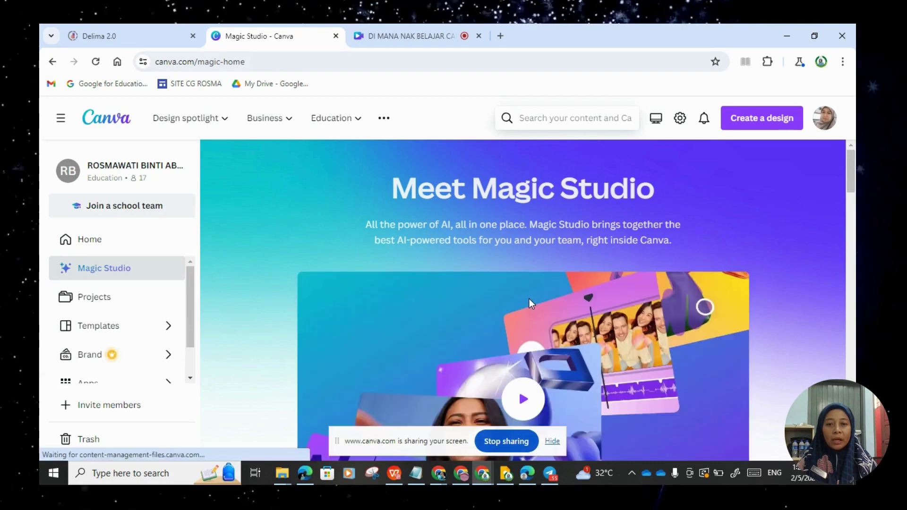
{"action": "scroll", "coordinate": [529, 299], "scroll_direction": "down", "scroll_amount": 3}
{"action": "scroll", "coordinate": [529, 299], "scroll_direction": "down", "scroll_amount": 10}
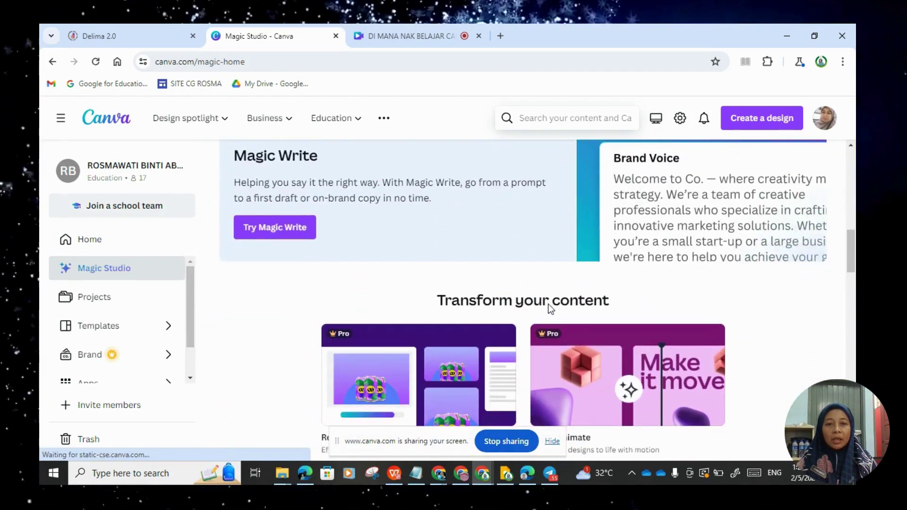
{"action": "scroll", "coordinate": [547, 304], "scroll_direction": "down", "scroll_amount": 8}
{"action": "scroll", "coordinate": [512, 305], "scroll_direction": "up", "scroll_amount": 5}
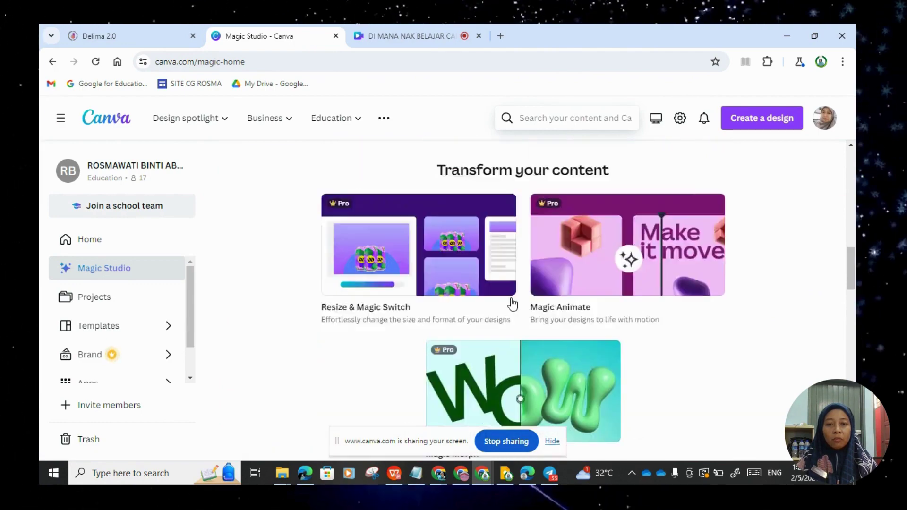
{"action": "scroll", "coordinate": [284, 214], "scroll_direction": "up", "scroll_amount": 5}
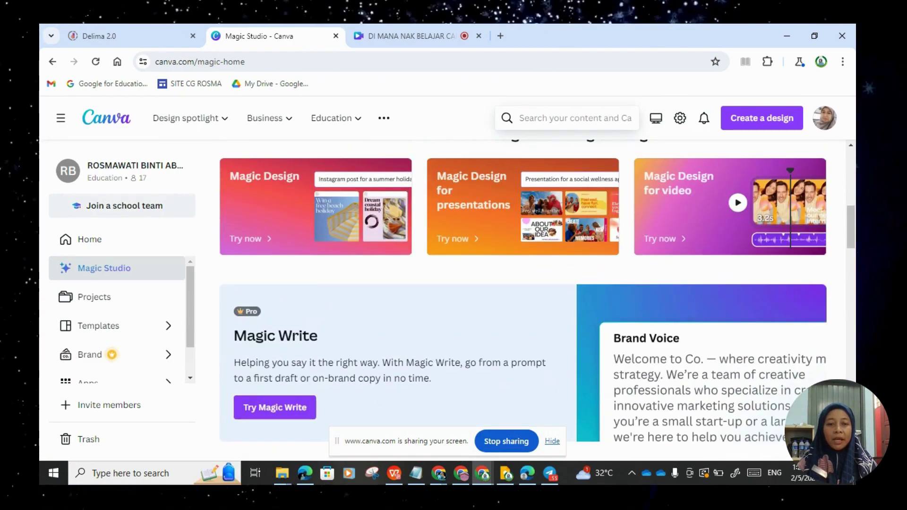
{"action": "scroll", "coordinate": [528, 325], "scroll_direction": "down", "scroll_amount": 15}
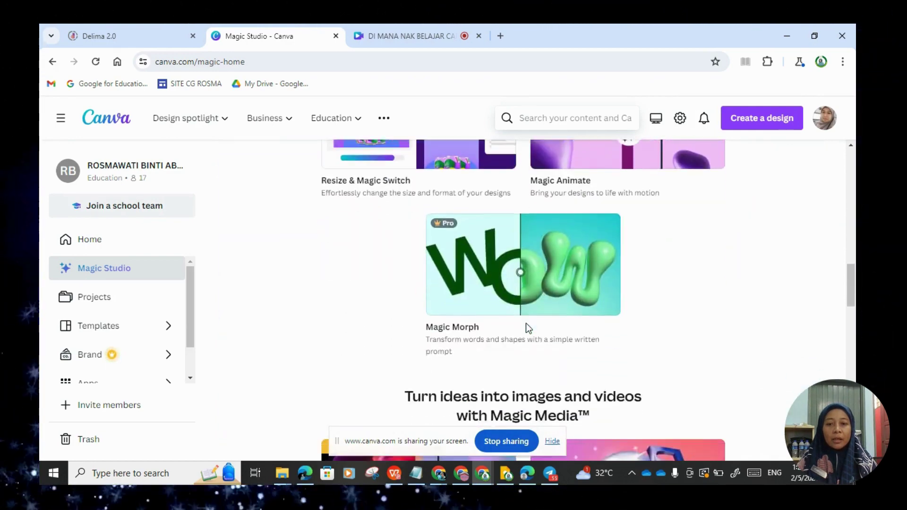
{"action": "scroll", "coordinate": [525, 323], "scroll_direction": "down", "scroll_amount": 12}
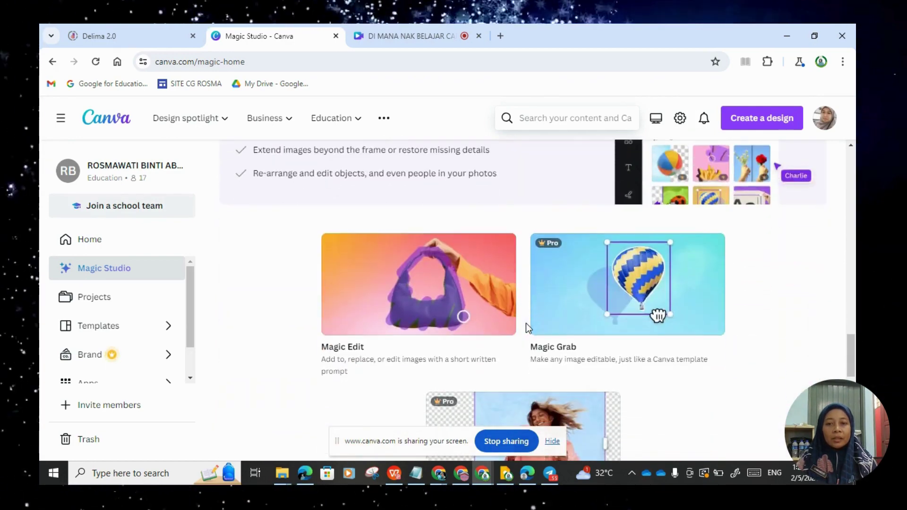
{"action": "scroll", "coordinate": [527, 324], "scroll_direction": "down", "scroll_amount": 1}
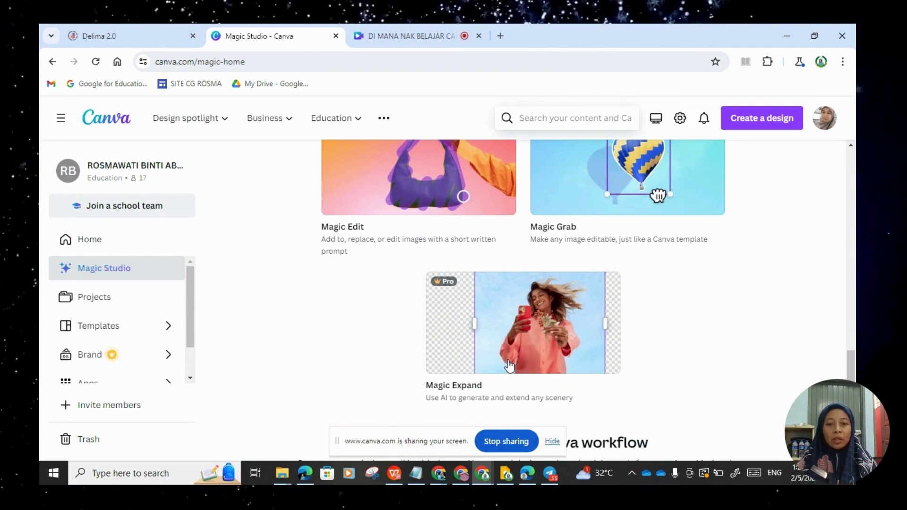
{"action": "scroll", "coordinate": [508, 363], "scroll_direction": "down", "scroll_amount": 1}
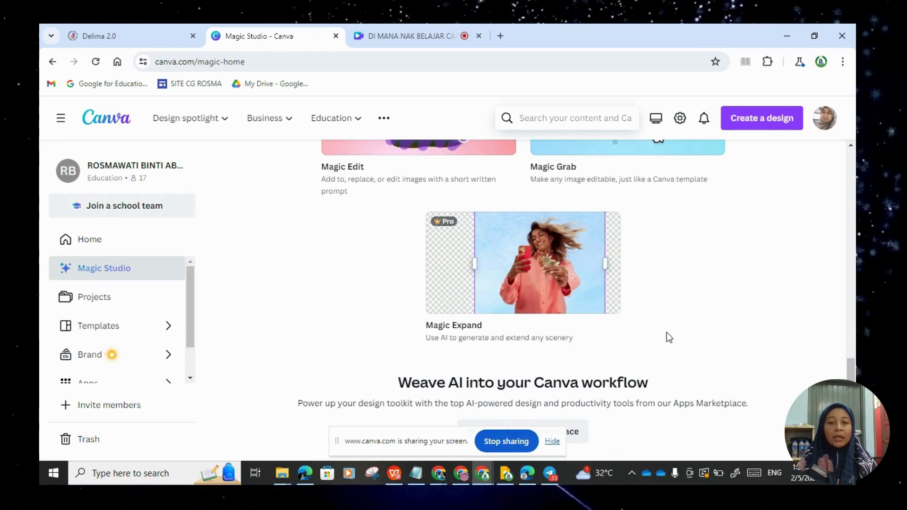
{"action": "scroll", "coordinate": [662, 327], "scroll_direction": "down", "scroll_amount": 7}
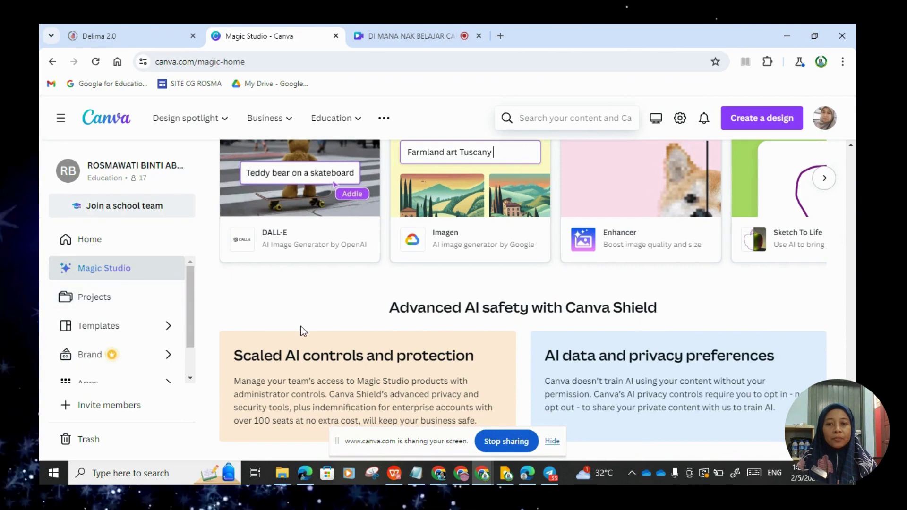
{"action": "scroll", "coordinate": [305, 327], "scroll_direction": "up", "scroll_amount": 4}
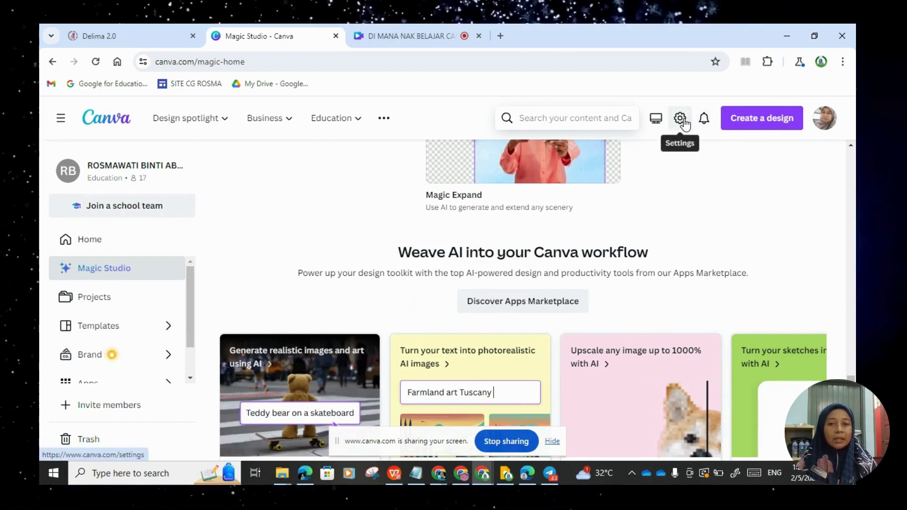
Open the account settings and change the display language to Melayu.
{"action": "mouse_move", "coordinate": [236, 134]}
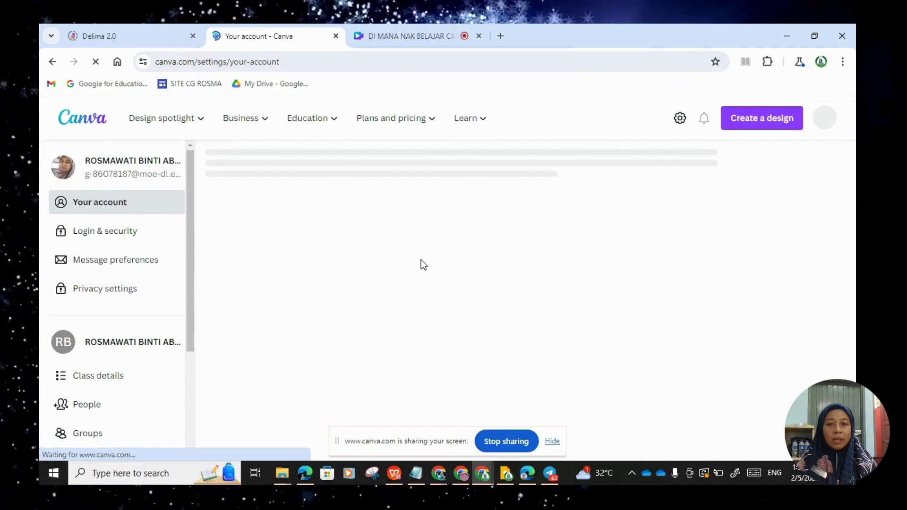
{"action": "left_click", "coordinate": [631, 472]}
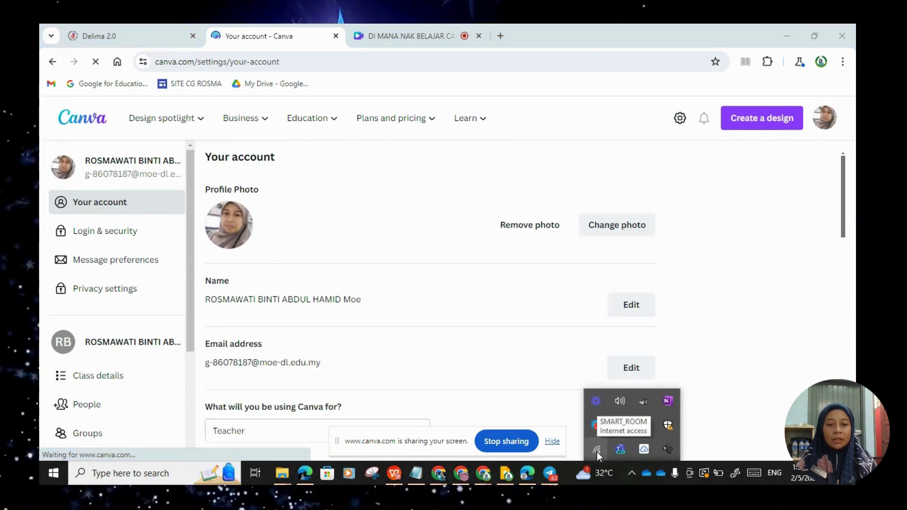
{"action": "scroll", "coordinate": [417, 289], "scroll_direction": "down", "scroll_amount": 4}
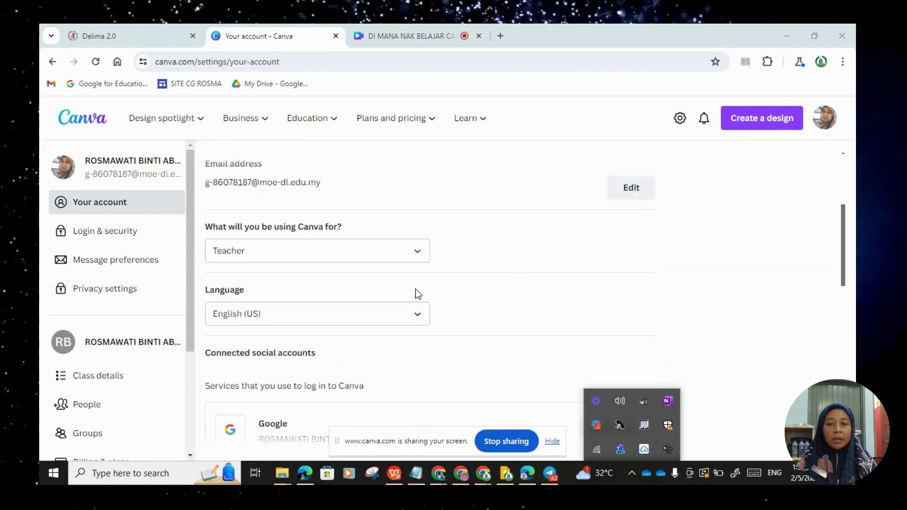
{"action": "left_click", "coordinate": [417, 315]}
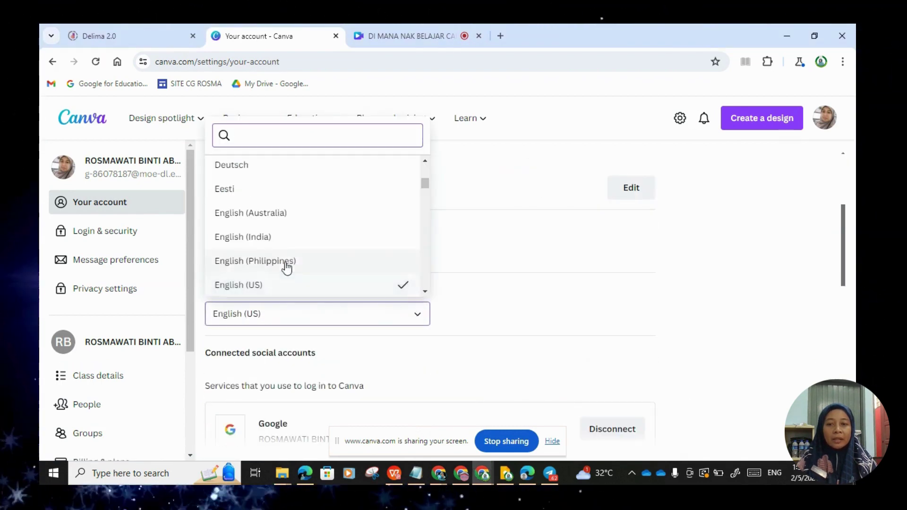
{"action": "scroll", "coordinate": [265, 235], "scroll_direction": "down", "scroll_amount": 6}
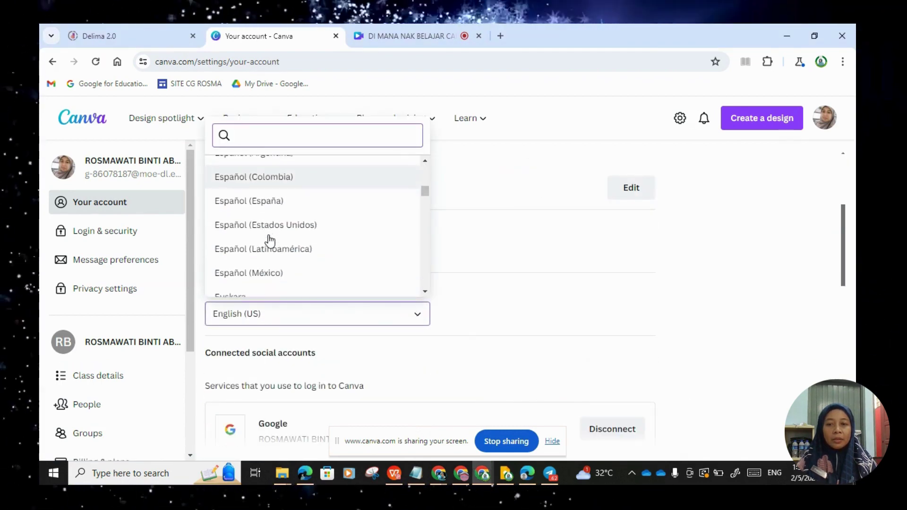
{"action": "scroll", "coordinate": [270, 243], "scroll_direction": "down", "scroll_amount": 5}
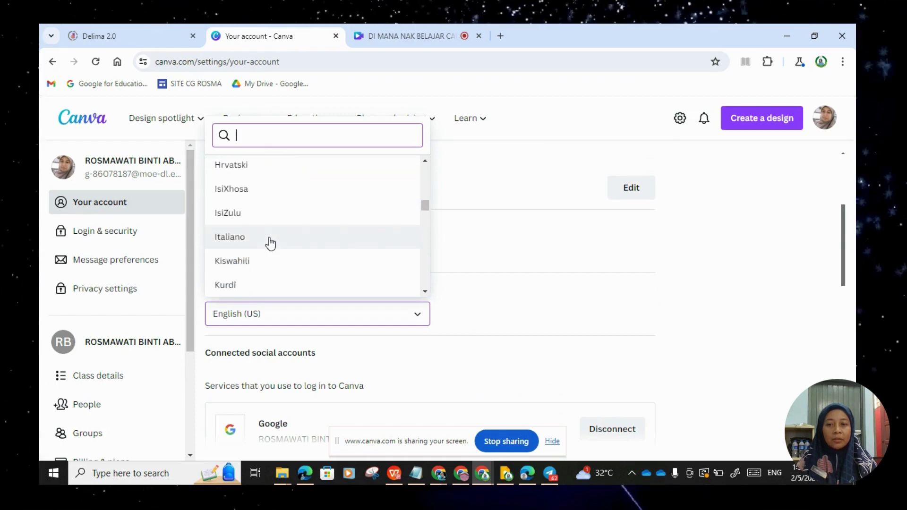
{"action": "scroll", "coordinate": [269, 243], "scroll_direction": "down", "scroll_amount": 4}
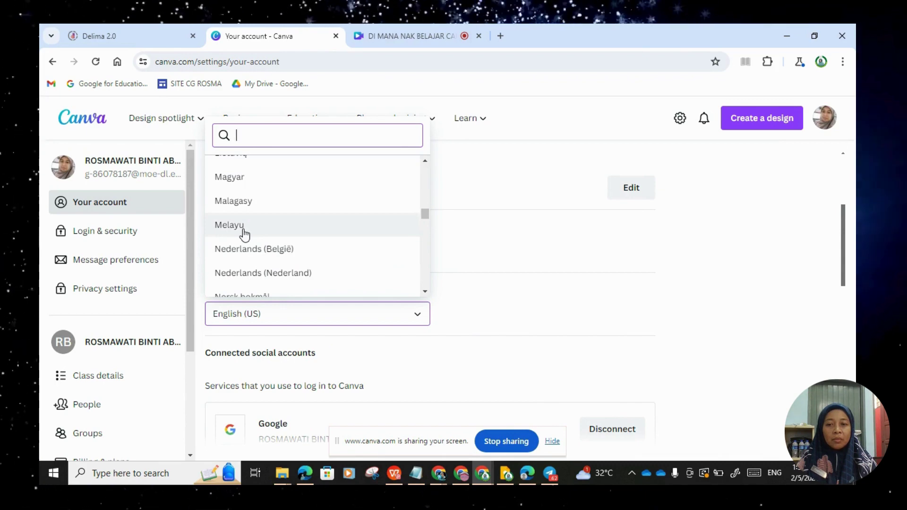
{"action": "left_click", "coordinate": [244, 227]}
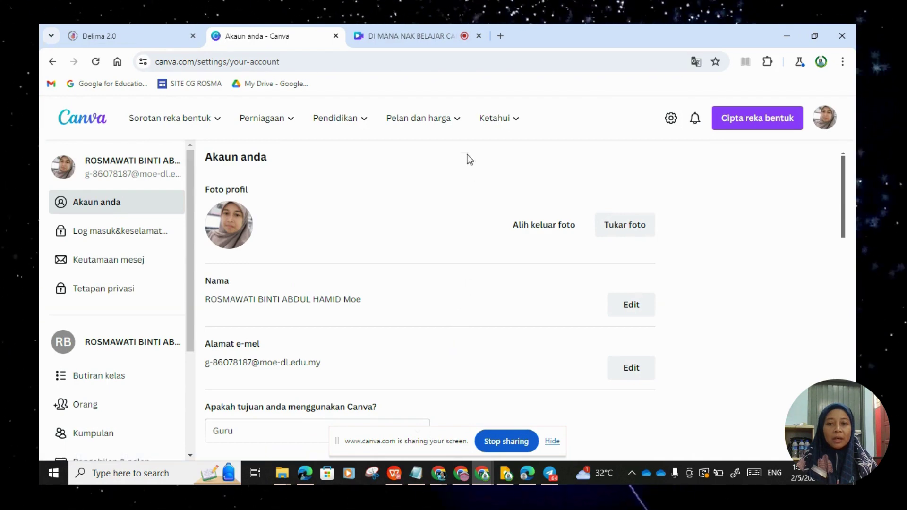
Examine the design spotlight categories and the account settings, including language, connected accounts, theme, accessibility and link-opening options.
{"action": "mouse_move", "coordinate": [200, 135]}
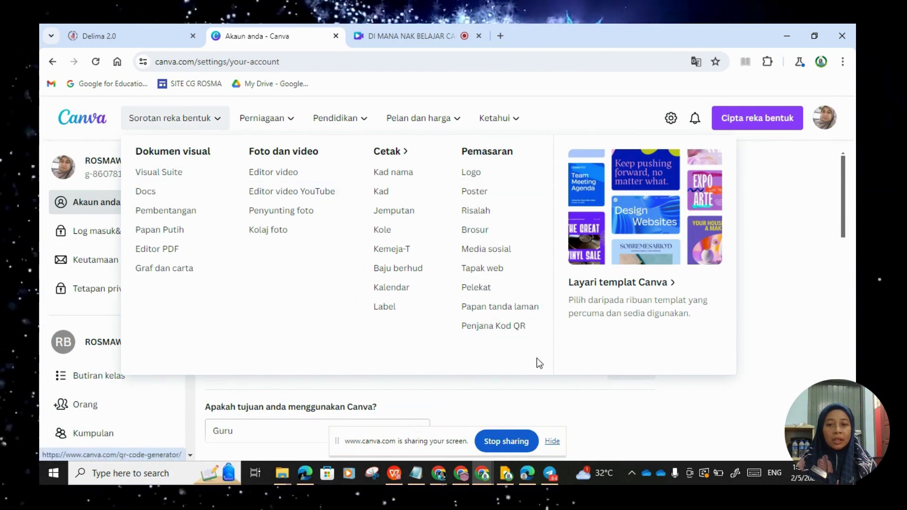
{"action": "scroll", "coordinate": [732, 358], "scroll_direction": "down", "scroll_amount": 4}
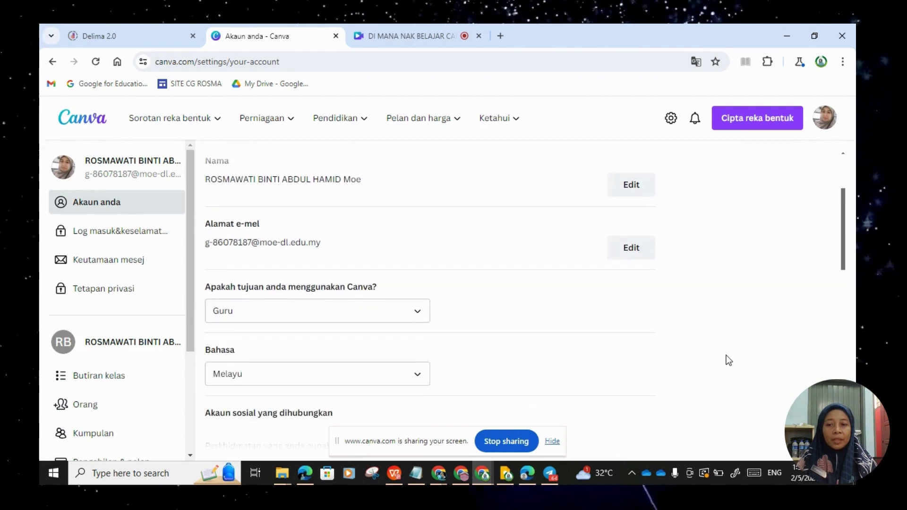
{"action": "scroll", "coordinate": [714, 353], "scroll_direction": "down", "scroll_amount": 3}
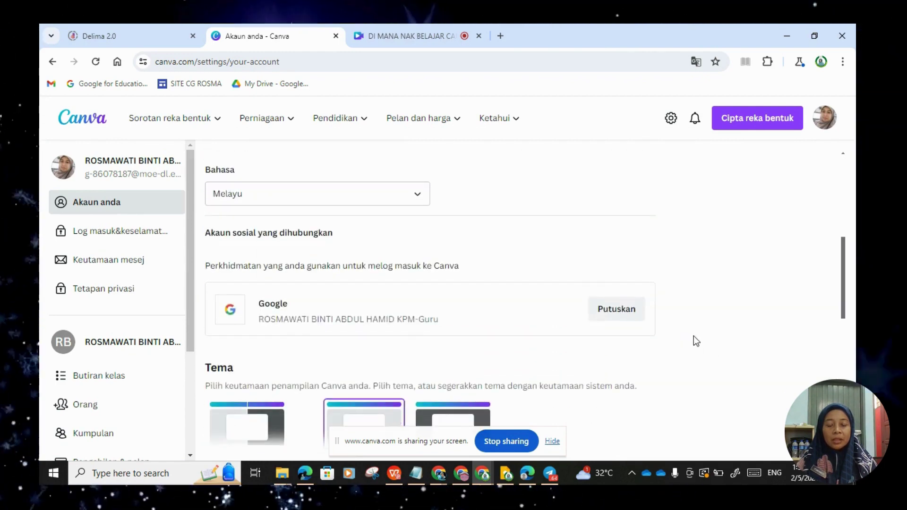
{"action": "scroll", "coordinate": [719, 348], "scroll_direction": "down", "scroll_amount": 5}
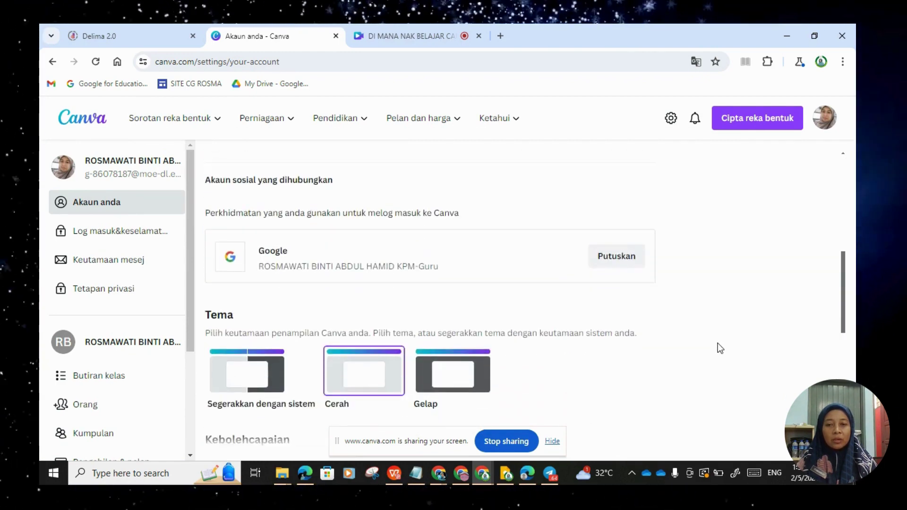
{"action": "scroll", "coordinate": [719, 348], "scroll_direction": "down", "scroll_amount": 4}
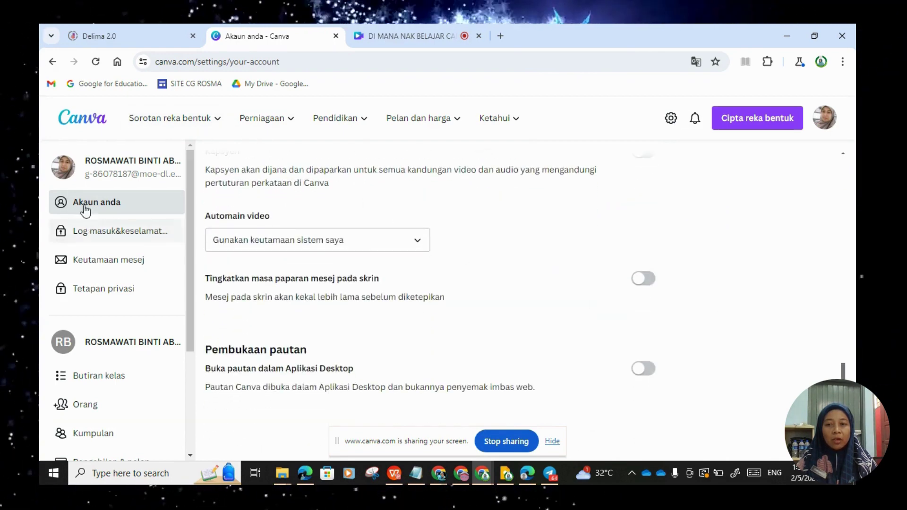
Return to the home page and look over its design types, suggestions and recent designs.
{"action": "left_click", "coordinate": [78, 118]}
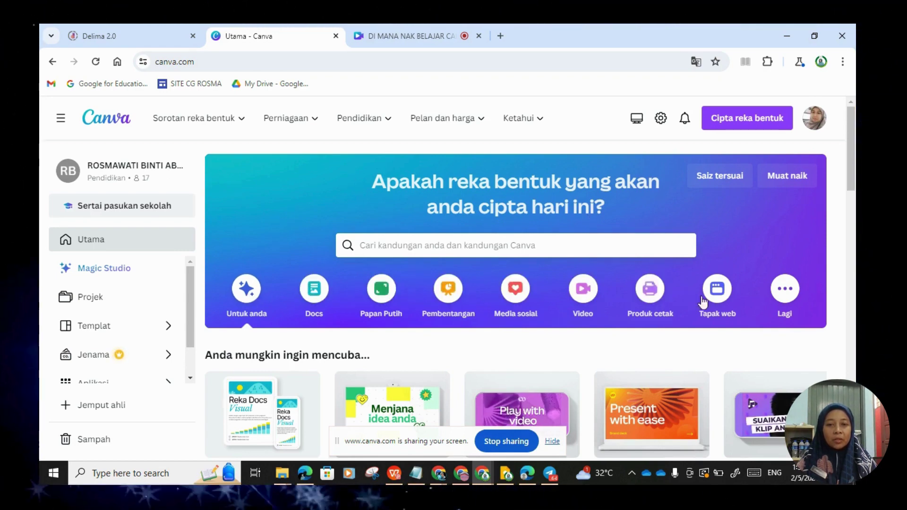
{"action": "scroll", "coordinate": [758, 296], "scroll_direction": "down", "scroll_amount": 4}
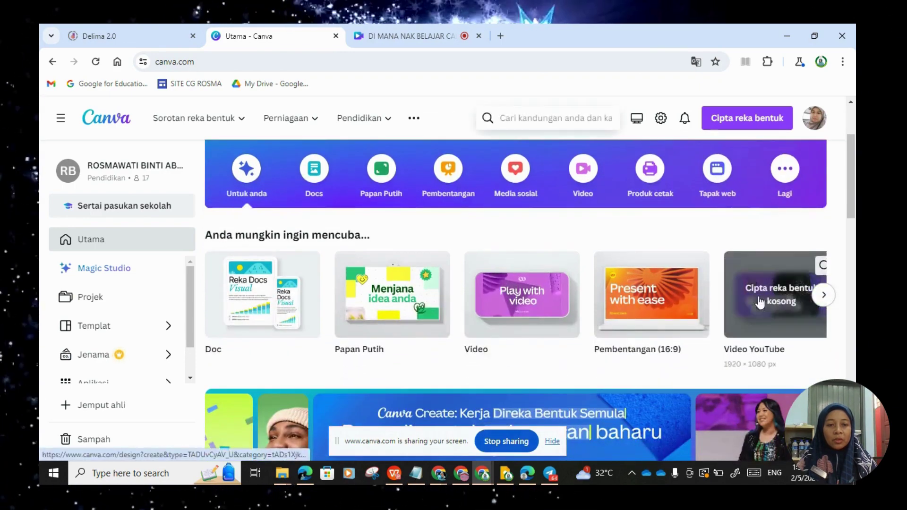
{"action": "scroll", "coordinate": [758, 300], "scroll_direction": "down", "scroll_amount": 6}
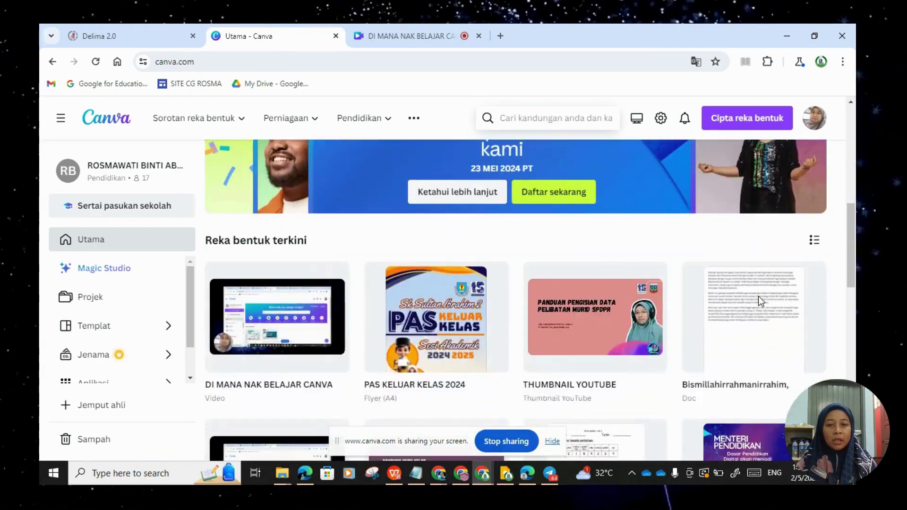
{"action": "scroll", "coordinate": [758, 299], "scroll_direction": "up", "scroll_amount": 10}
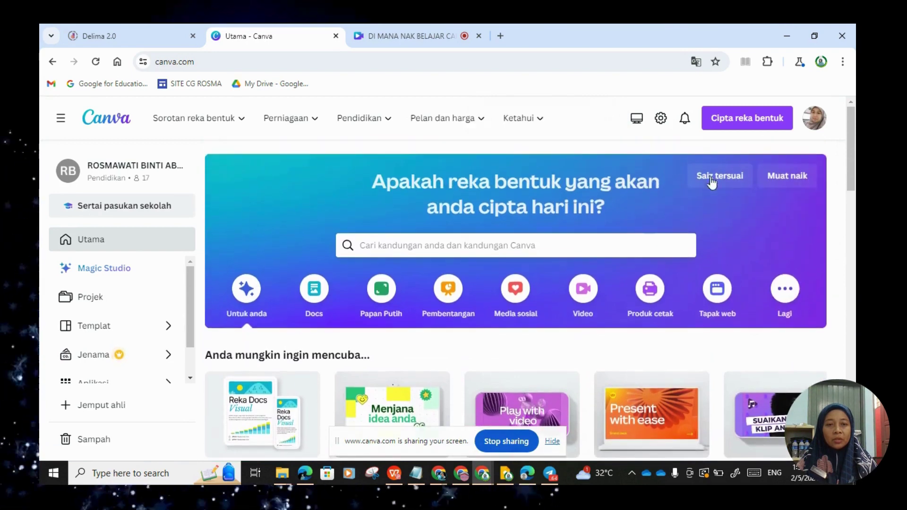
Open the account settings and look through the available display languages without changing the current one.
{"action": "left_click", "coordinate": [658, 119]}
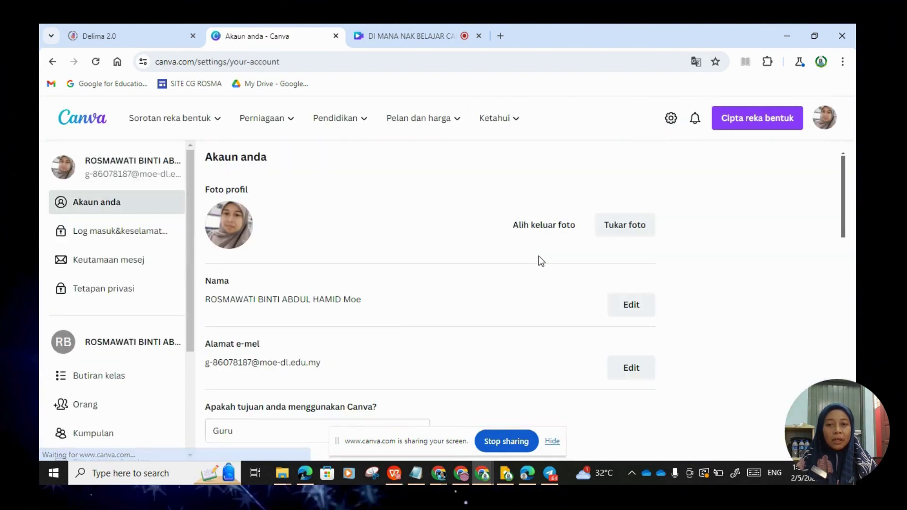
{"action": "scroll", "coordinate": [539, 257], "scroll_direction": "down", "scroll_amount": 3}
{"action": "scroll", "coordinate": [538, 260], "scroll_direction": "down", "scroll_amount": 1}
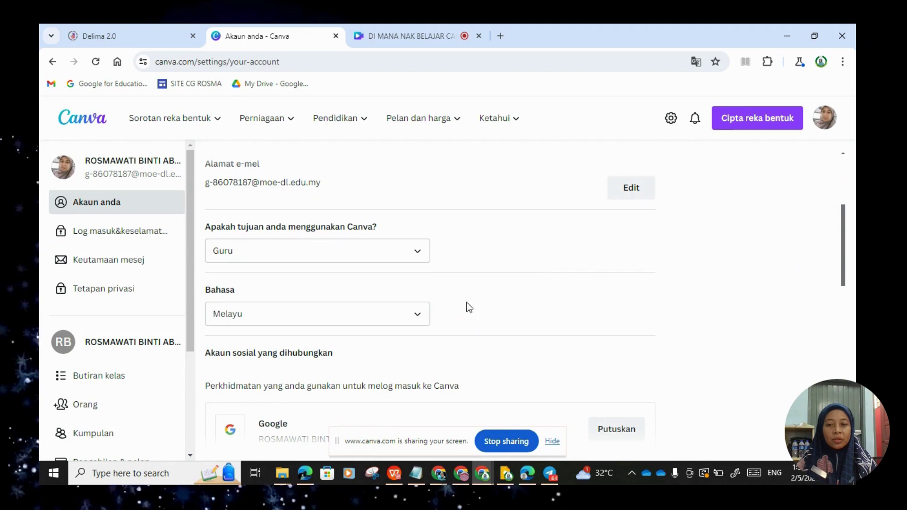
{"action": "left_click", "coordinate": [418, 318]}
{"action": "scroll", "coordinate": [395, 255], "scroll_direction": "up", "scroll_amount": 1}
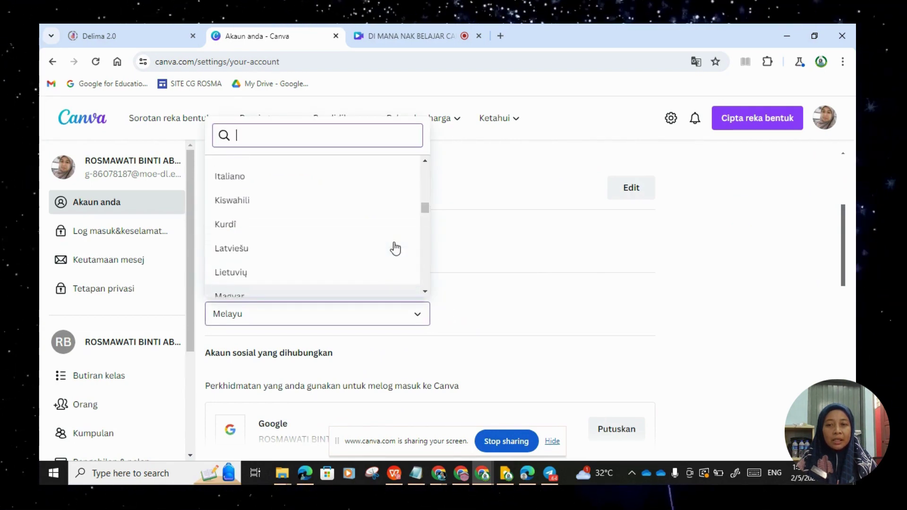
{"action": "scroll", "coordinate": [394, 248], "scroll_direction": "up", "scroll_amount": 2}
{"action": "scroll", "coordinate": [395, 249], "scroll_direction": "up", "scroll_amount": 4}
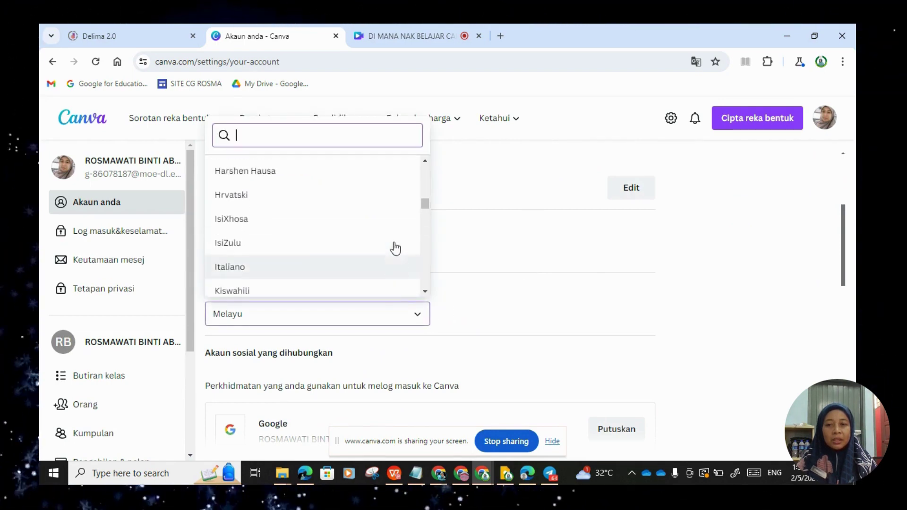
{"action": "scroll", "coordinate": [394, 248], "scroll_direction": "up", "scroll_amount": 8}
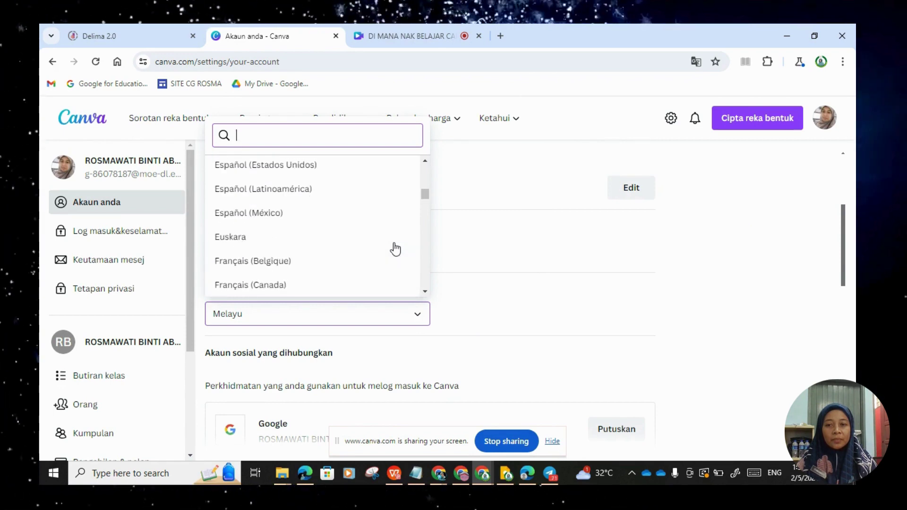
{"action": "scroll", "coordinate": [395, 250], "scroll_direction": "up", "scroll_amount": 5}
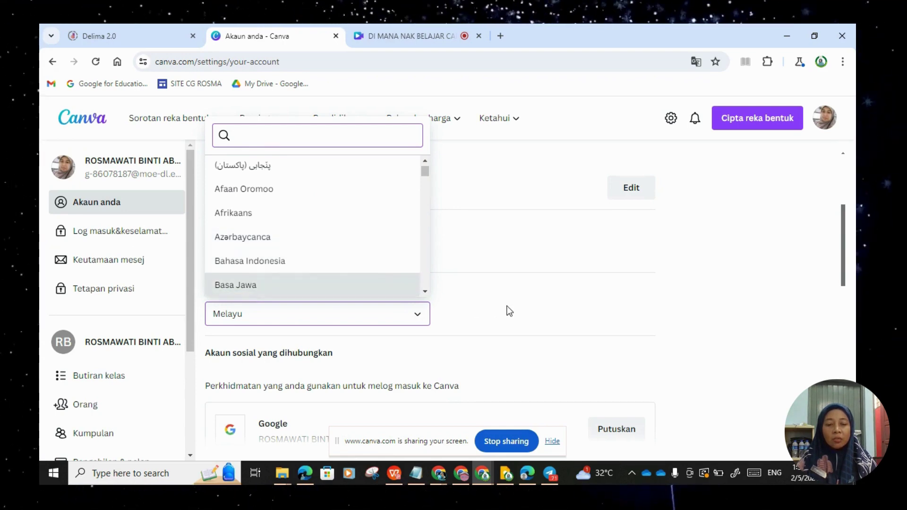
{"action": "left_click", "coordinate": [562, 313]}
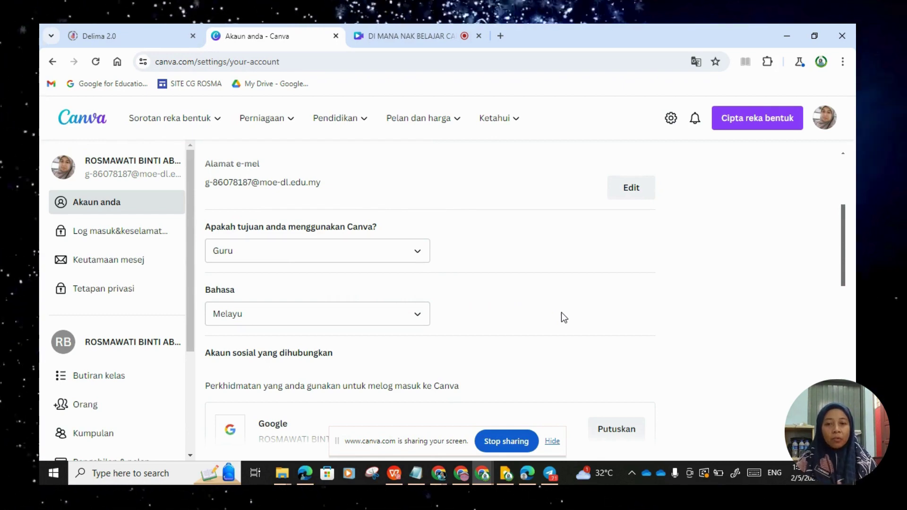
Change the display language in the account settings to English (US).
{"action": "scroll", "coordinate": [561, 312], "scroll_direction": "down", "scroll_amount": 1}
{"action": "scroll", "coordinate": [561, 312], "scroll_direction": "down", "scroll_amount": 1}
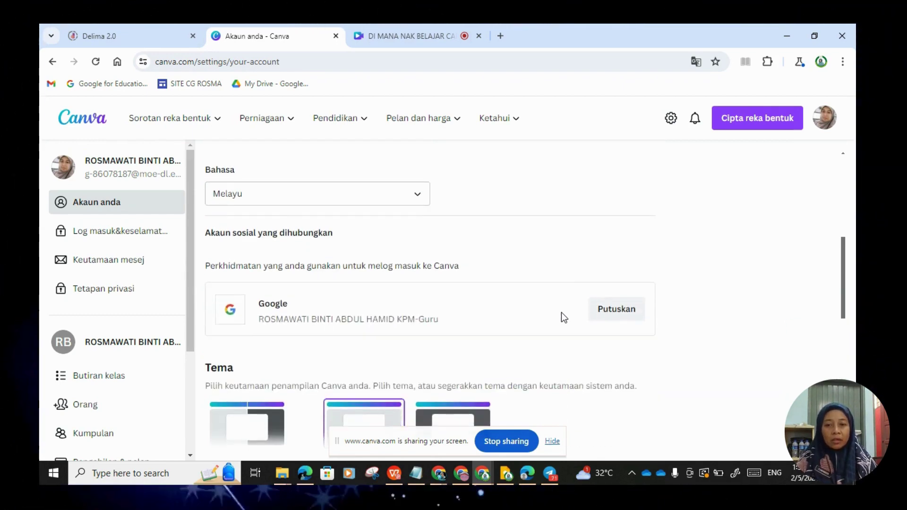
{"action": "scroll", "coordinate": [561, 312], "scroll_direction": "down", "scroll_amount": 2}
{"action": "scroll", "coordinate": [559, 311], "scroll_direction": "up", "scroll_amount": 3}
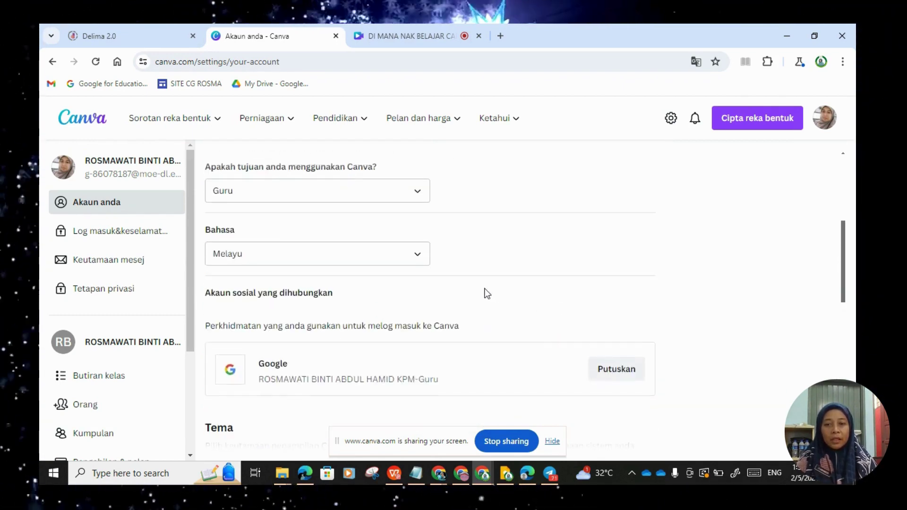
{"action": "left_click", "coordinate": [415, 259]}
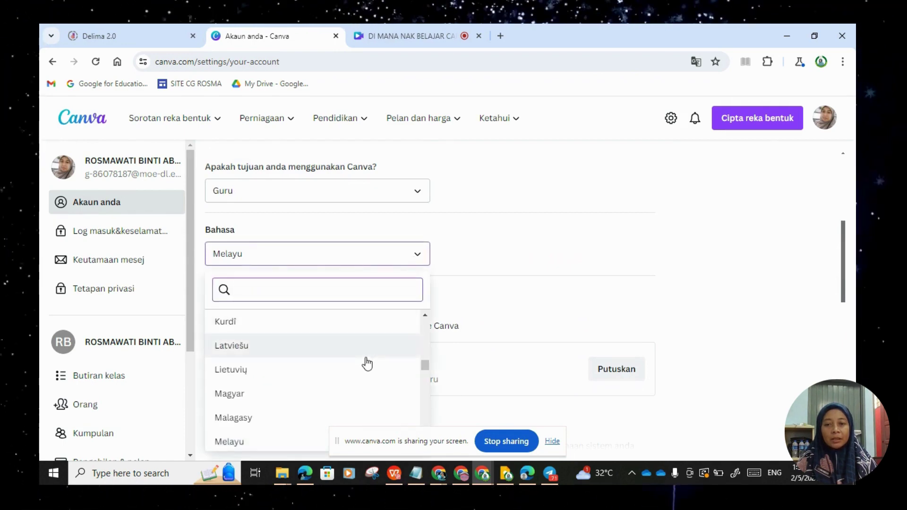
{"action": "scroll", "coordinate": [367, 365], "scroll_direction": "up", "scroll_amount": 3}
{"action": "scroll", "coordinate": [368, 364], "scroll_direction": "up", "scroll_amount": 9}
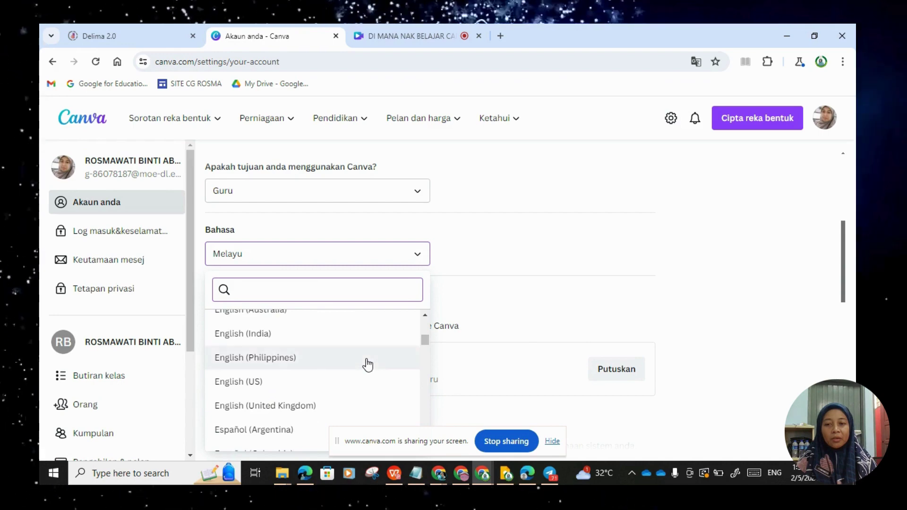
{"action": "scroll", "coordinate": [368, 365], "scroll_direction": "up", "scroll_amount": 2}
{"action": "scroll", "coordinate": [368, 364], "scroll_direction": "down", "scroll_amount": 2}
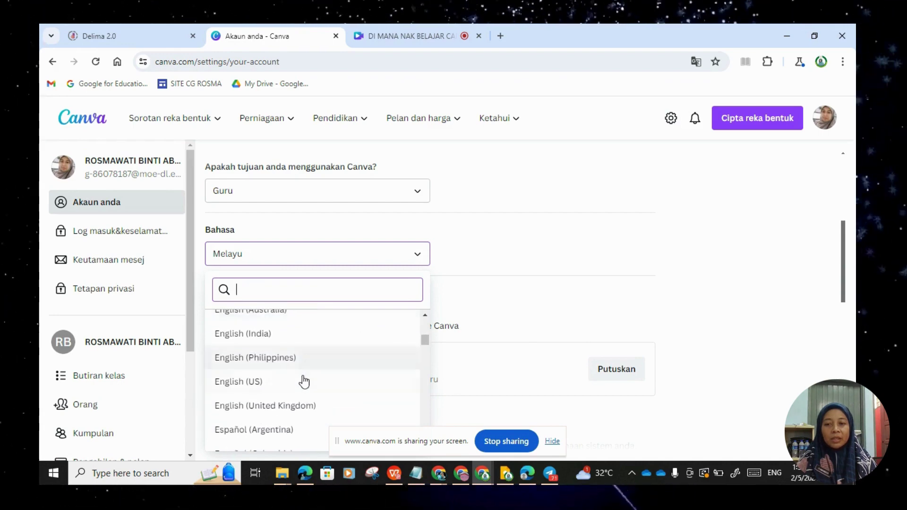
{"action": "left_click", "coordinate": [258, 381]}
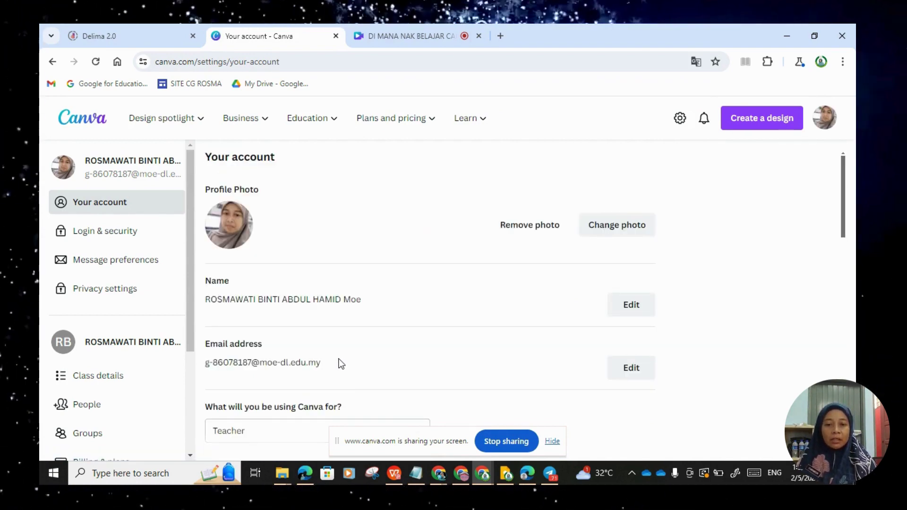
Switch to Telegram, search the chats for TUTORIAL and open the Tutorial..ICT channel.
{"action": "left_click", "coordinate": [544, 473]}
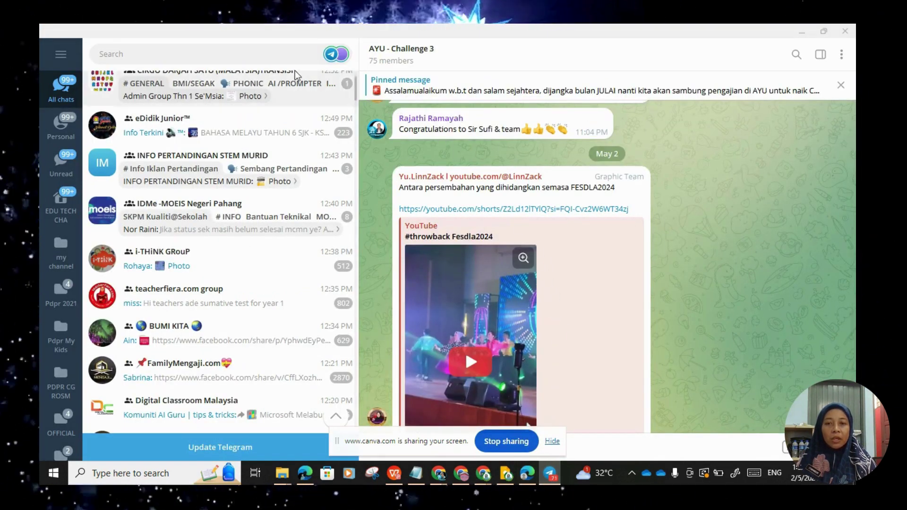
{"action": "left_click", "coordinate": [251, 58]}
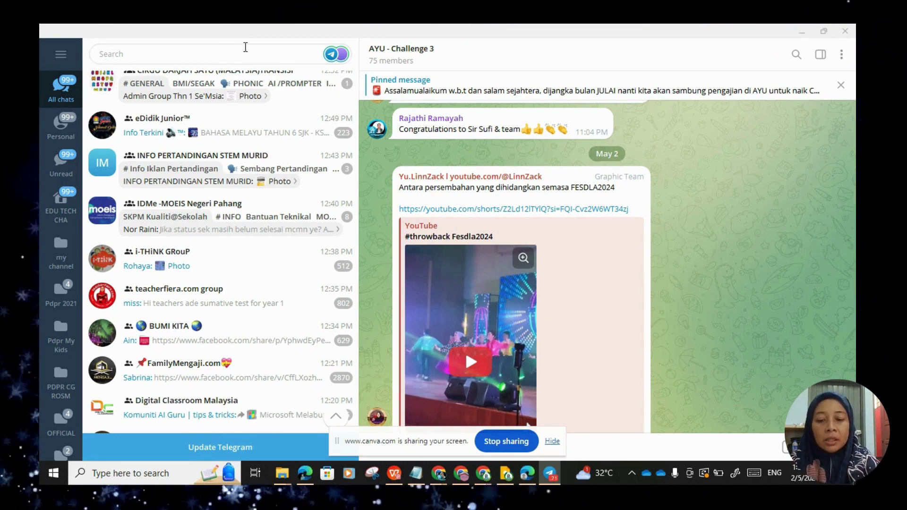
{"action": "type", "text": "TUT"}
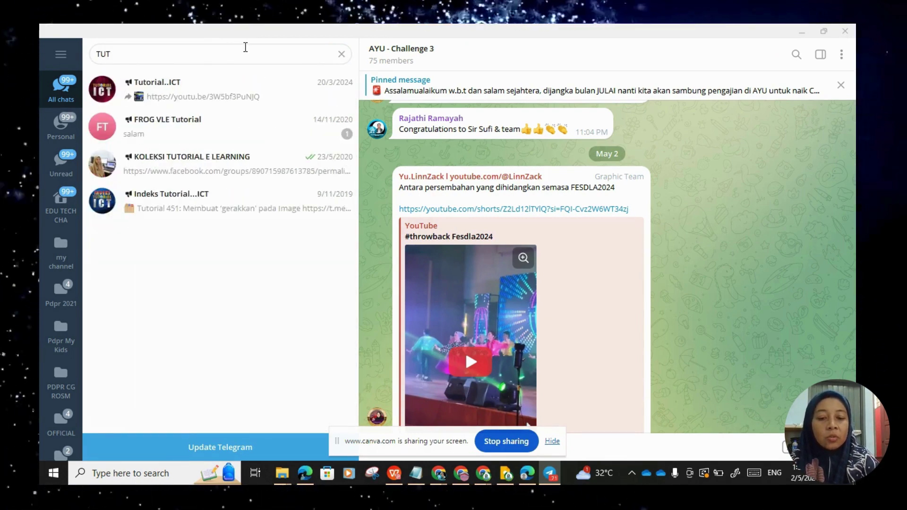
{"action": "type", "text": "ORIAL"}
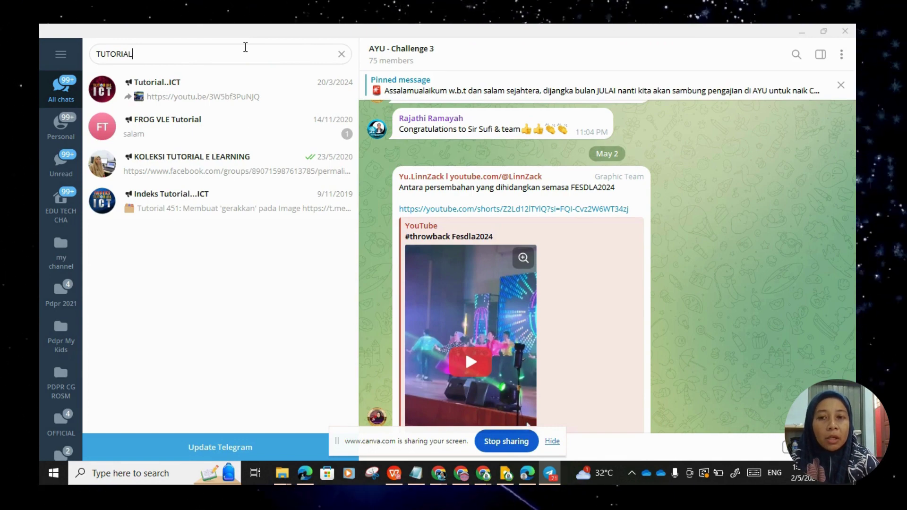
{"action": "left_click", "coordinate": [242, 94]}
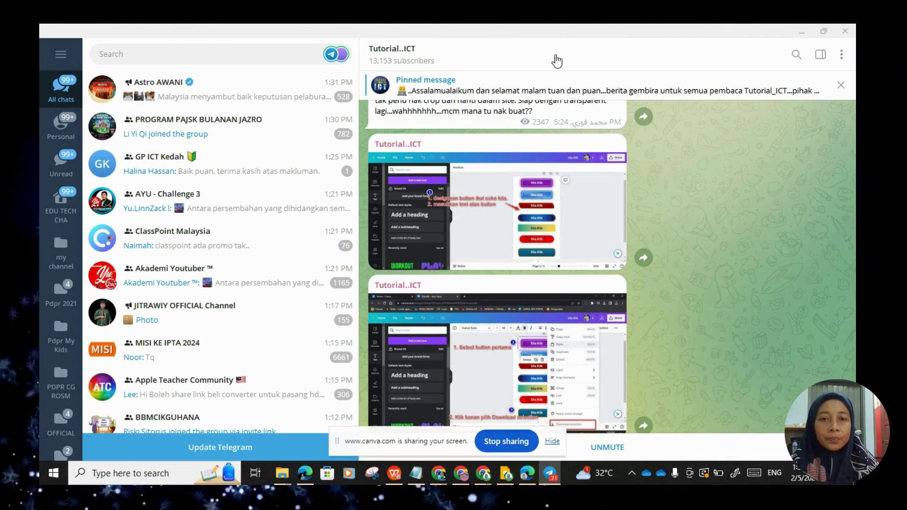
Copy the Tutorial..ICT channel's link from its channel information and close the information.
{"action": "left_click", "coordinate": [556, 60]}
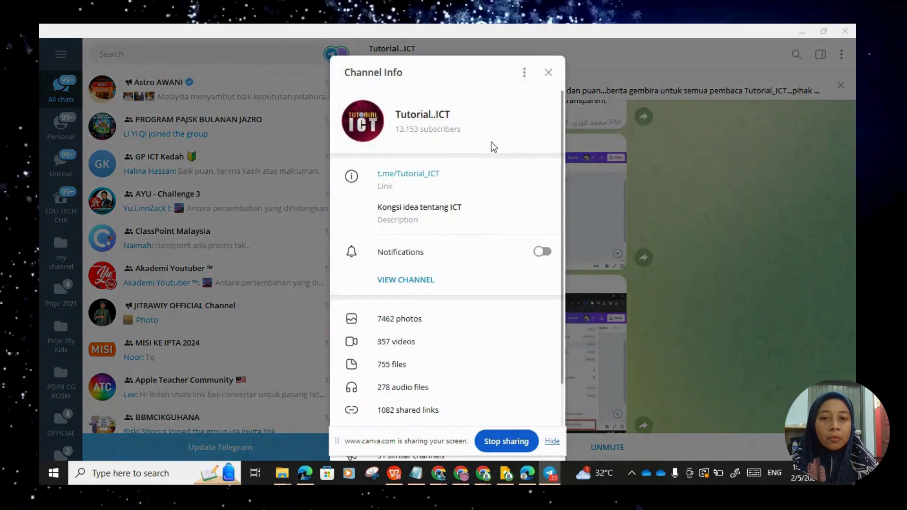
{"action": "right_click", "coordinate": [403, 178]}
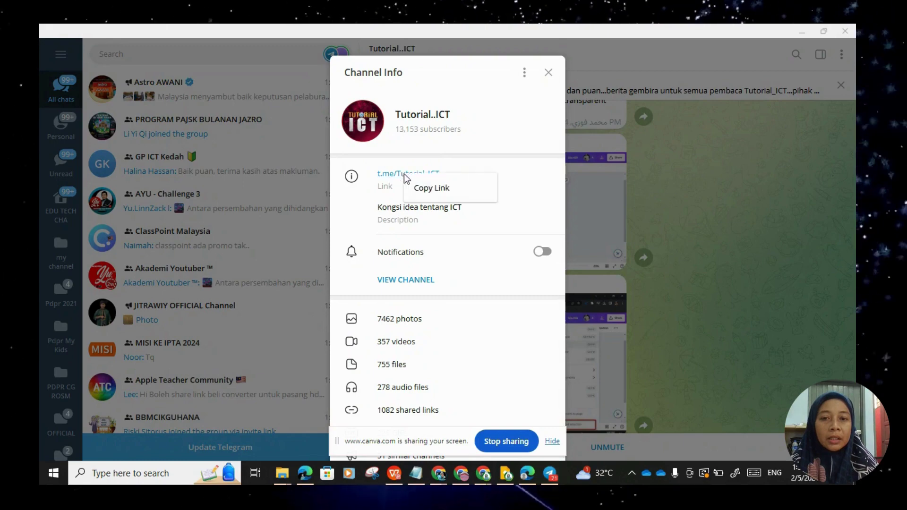
{"action": "left_click", "coordinate": [425, 191]}
{"action": "left_click", "coordinate": [548, 72]}
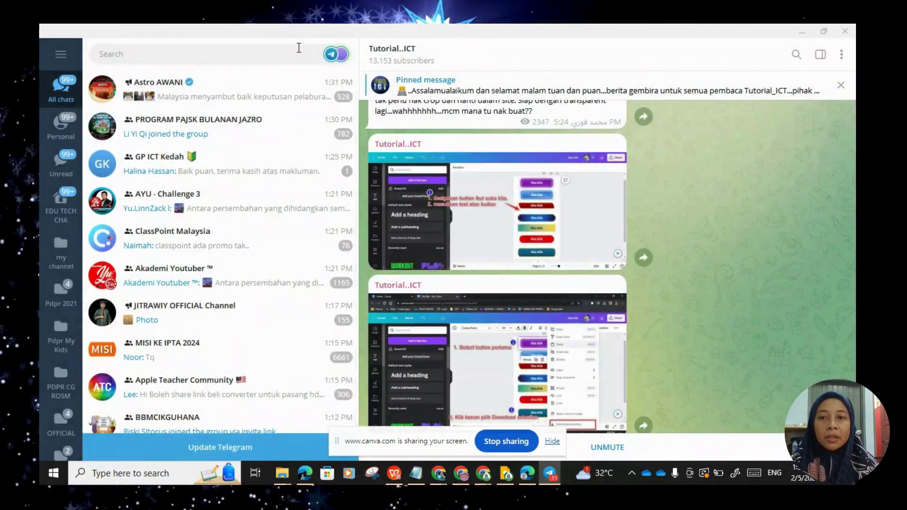
Search for KELAS, open the KELAS CANVA 4 EDU group chat and paste the copied channel link as an unsent message.
{"action": "left_click", "coordinate": [125, 55]}
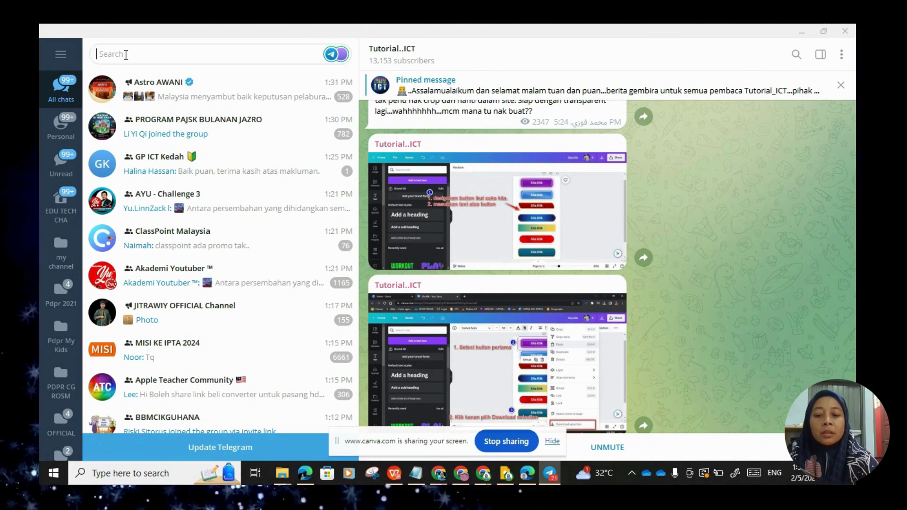
{"action": "type", "text": "KELAS"}
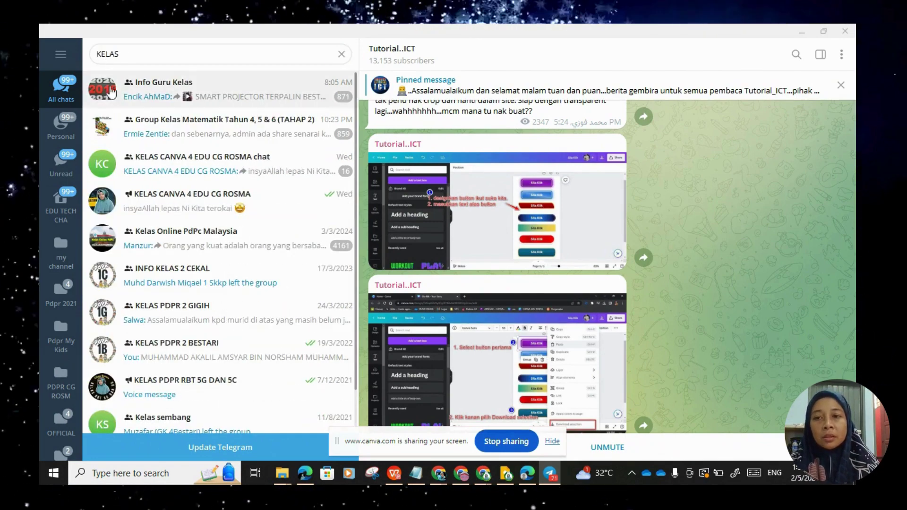
{"action": "left_click", "coordinate": [181, 175]}
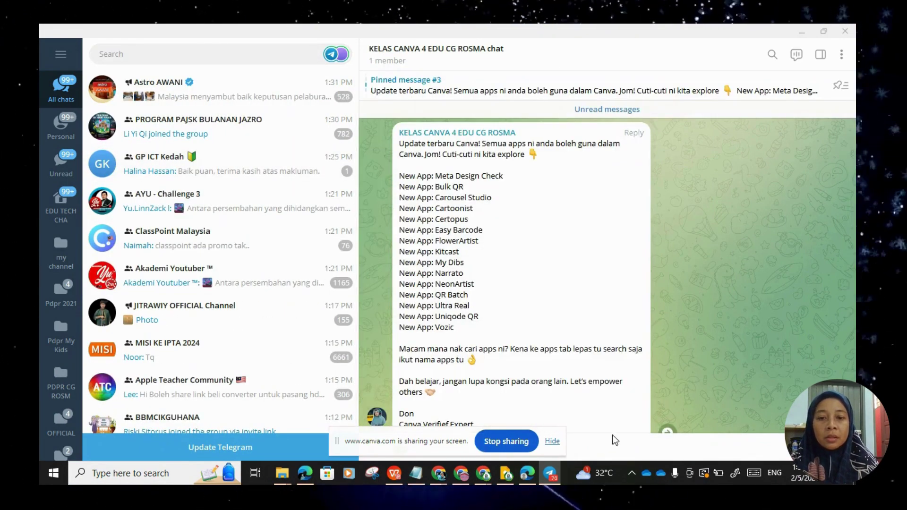
{"action": "right_click", "coordinate": [756, 449]}
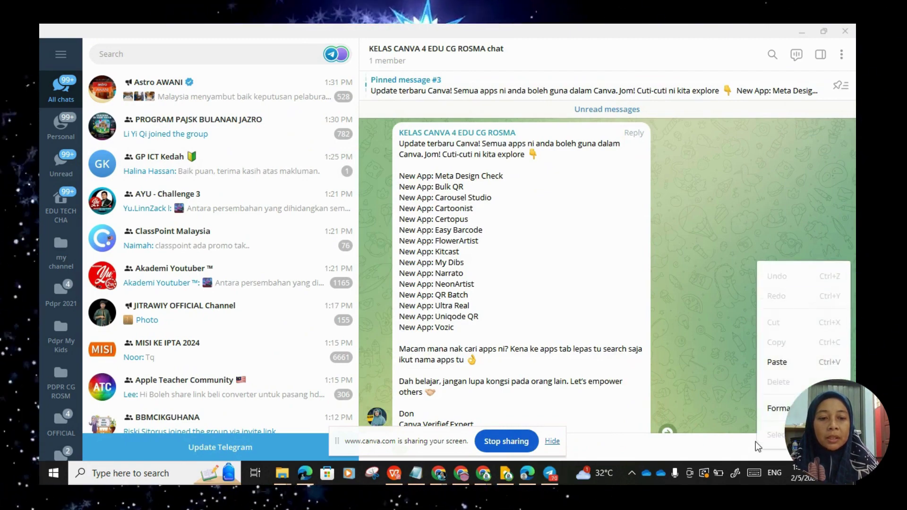
{"action": "left_click", "coordinate": [782, 368]}
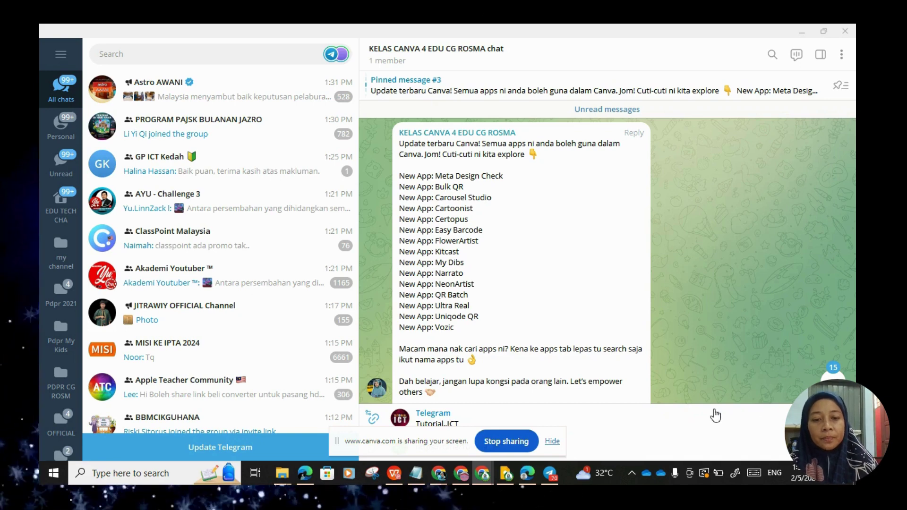
{"action": "left_click_drag", "start_coordinate": [451, 448], "coordinate": [714, 307]}
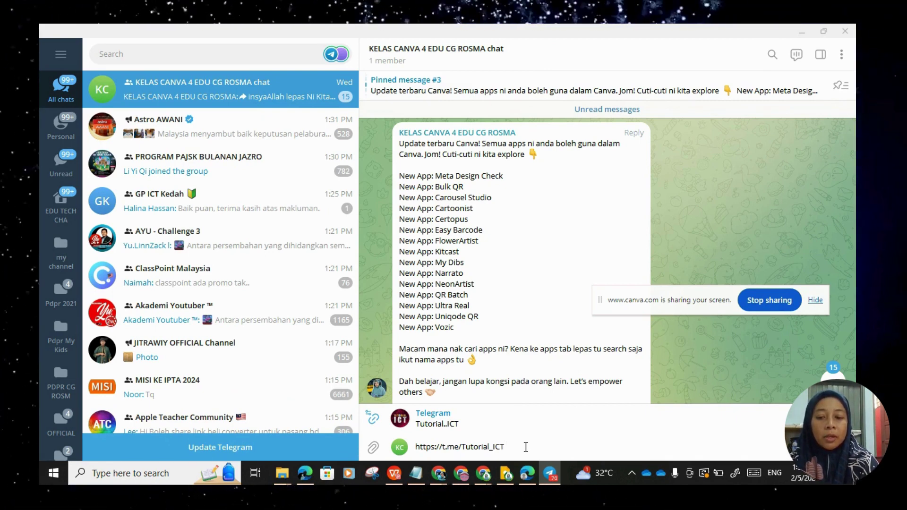
Add the text PLATFORM TIPS DAN TRICK CANVA FOR EDU after the link in the message draft.
{"action": "type", "text": "PLAT"}
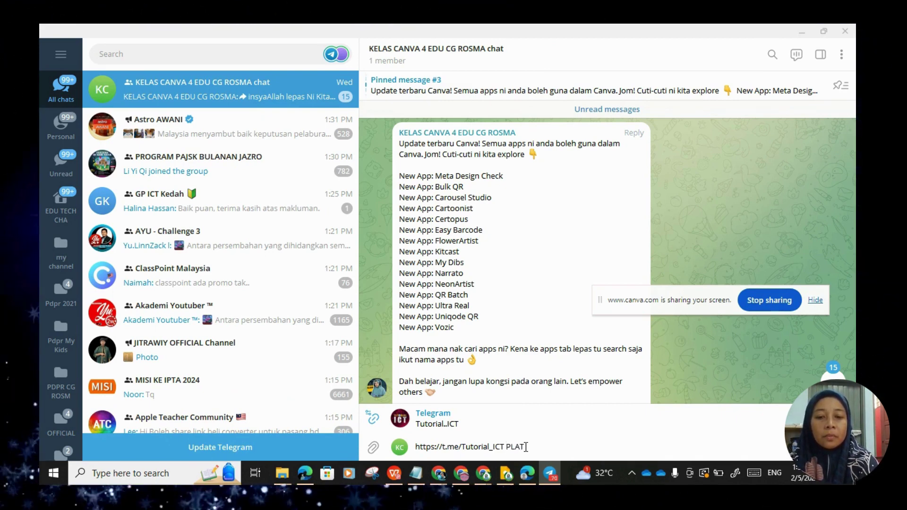
{"action": "type", "text": "FOR"}
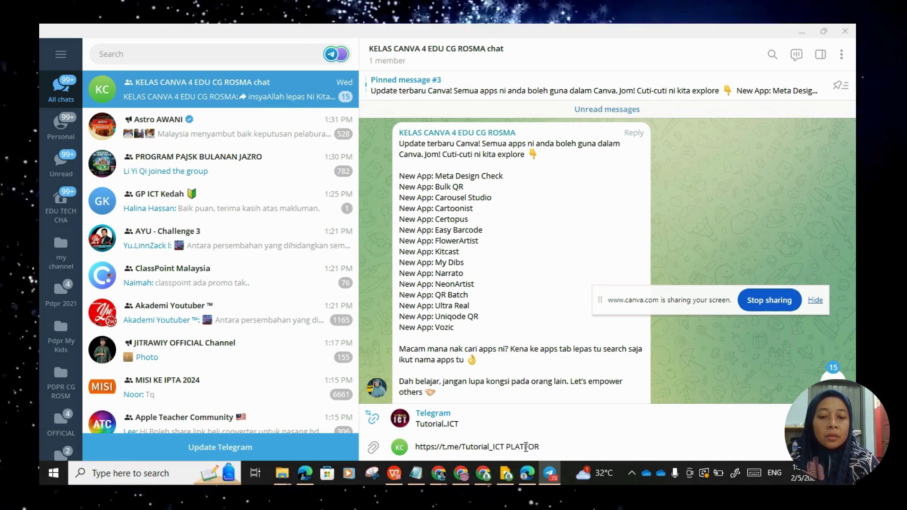
{"action": "type", "text": "M TIPS"}
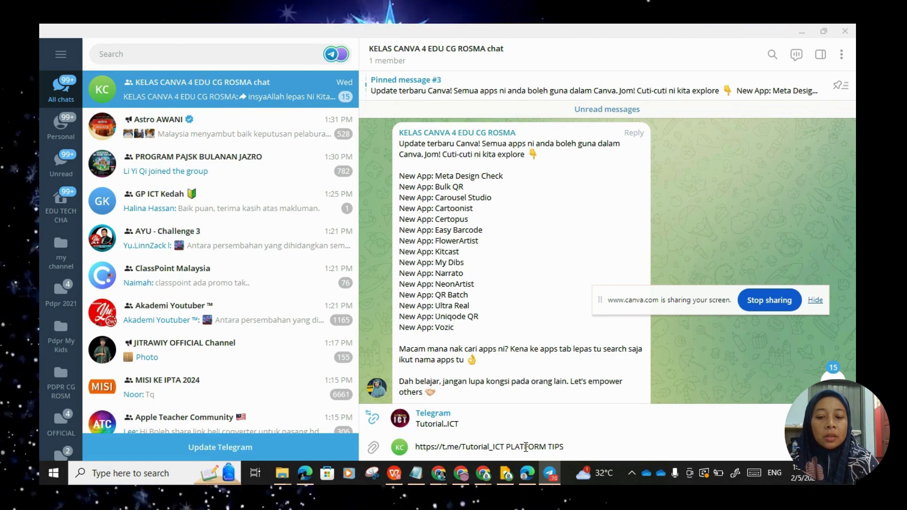
{"action": "type", "text": " DAN TRI"}
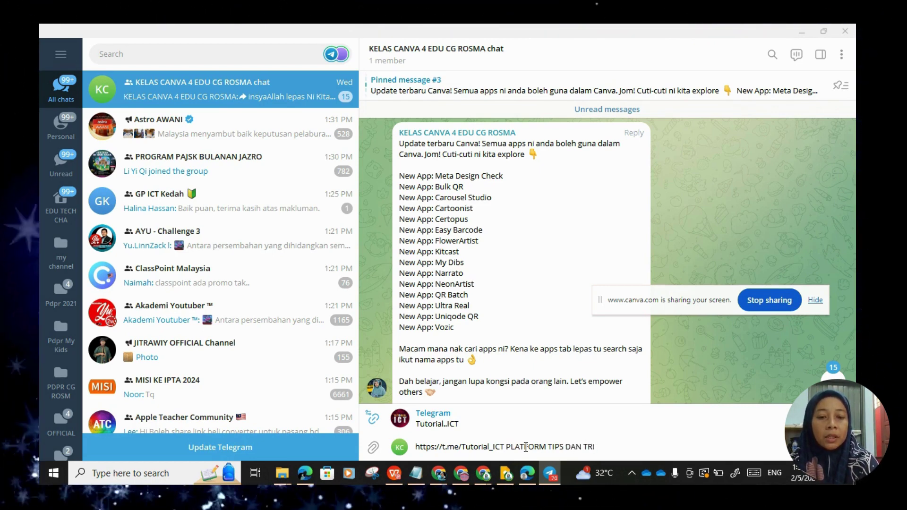
{"action": "type", "text": "C"}
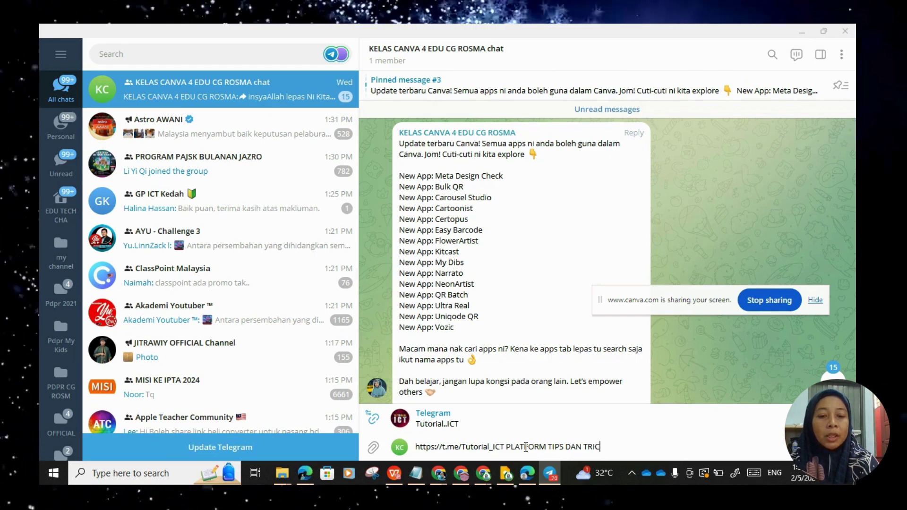
{"action": "type", "text": "K CANVA"}
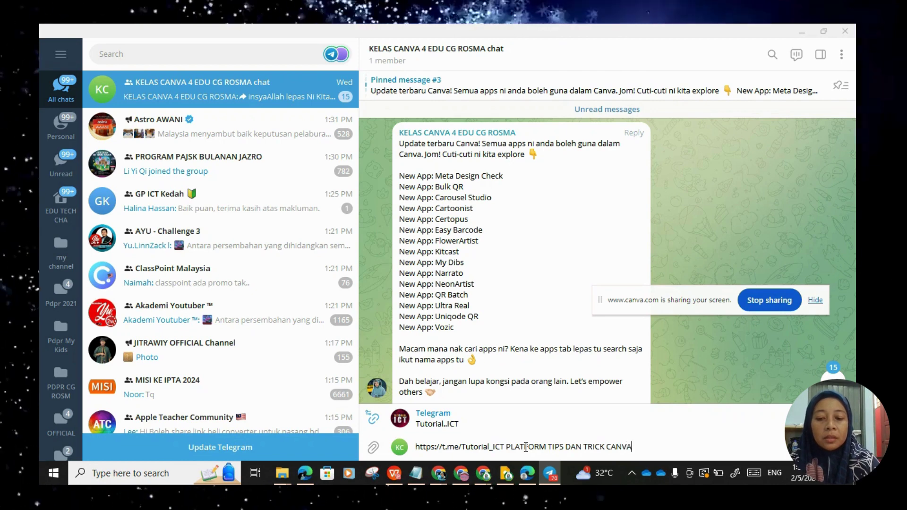
{"action": "type", "text": "FO"}
{"action": "type", "text": "R EDU"}
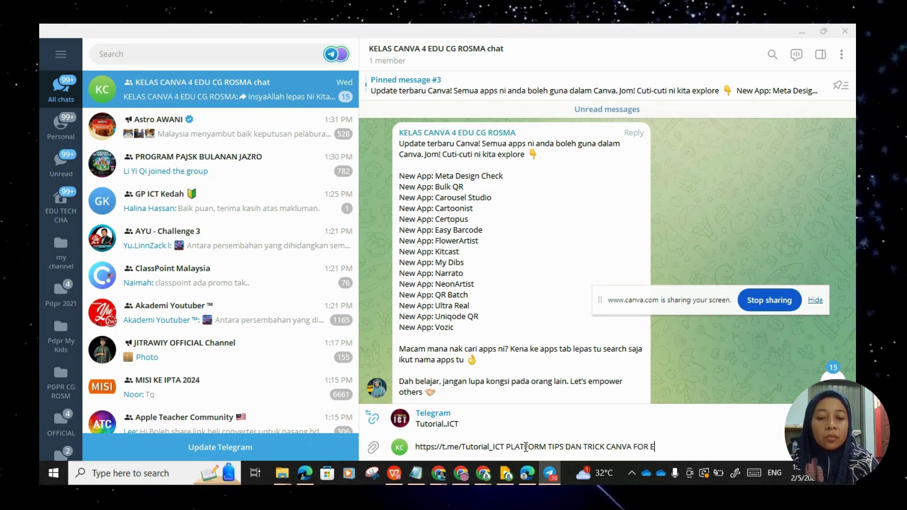